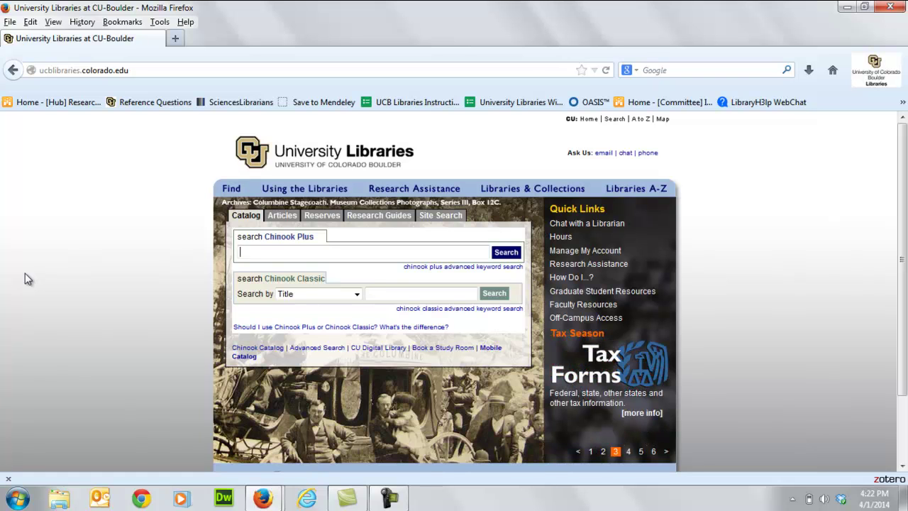
Find the Environmental sciences and pollution management database through Chinook Plus and go to the resource
type("Environmental sciences and ")
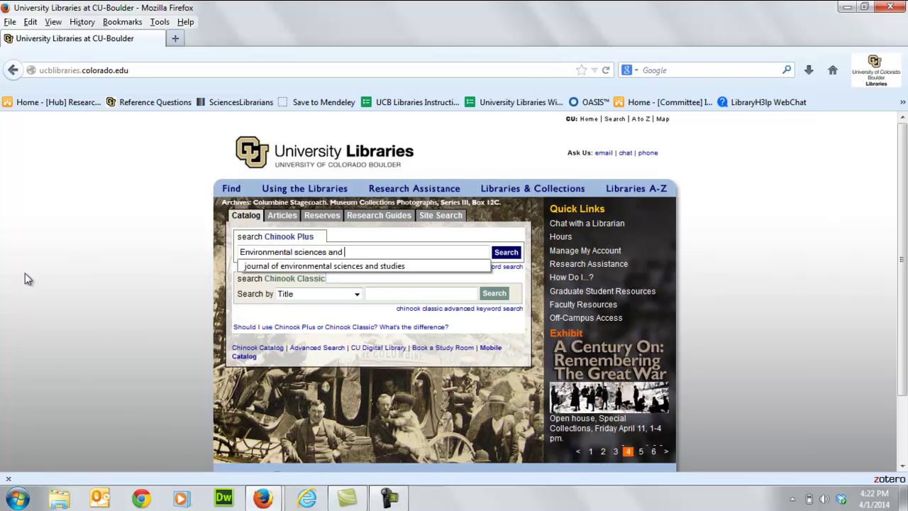
type("pollution management")
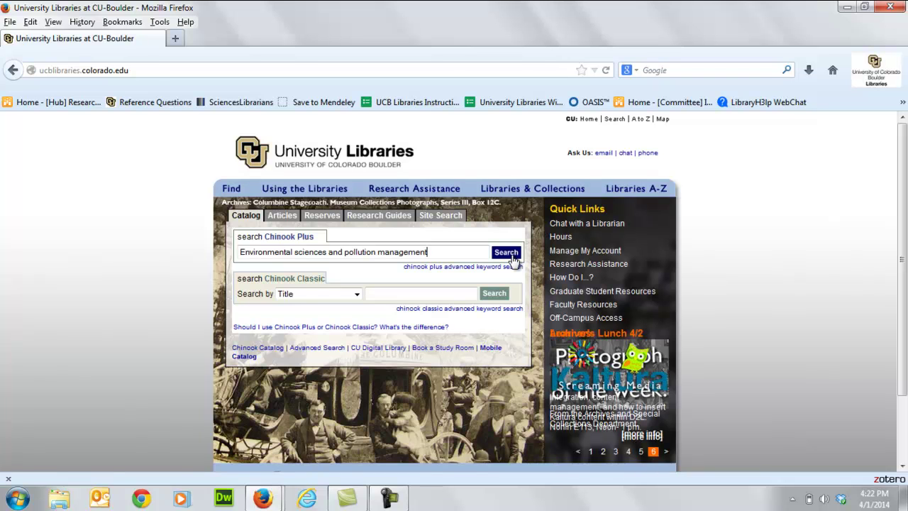
left_click(511, 258)
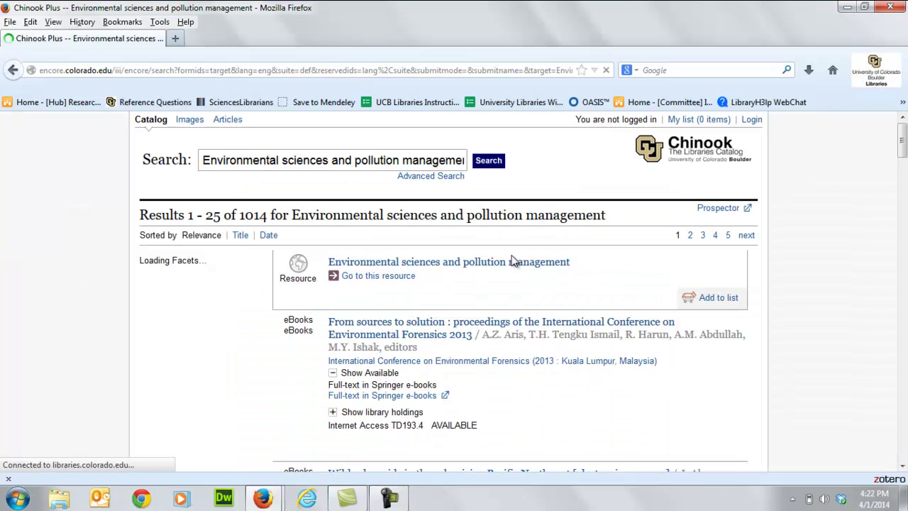
left_click(382, 277)
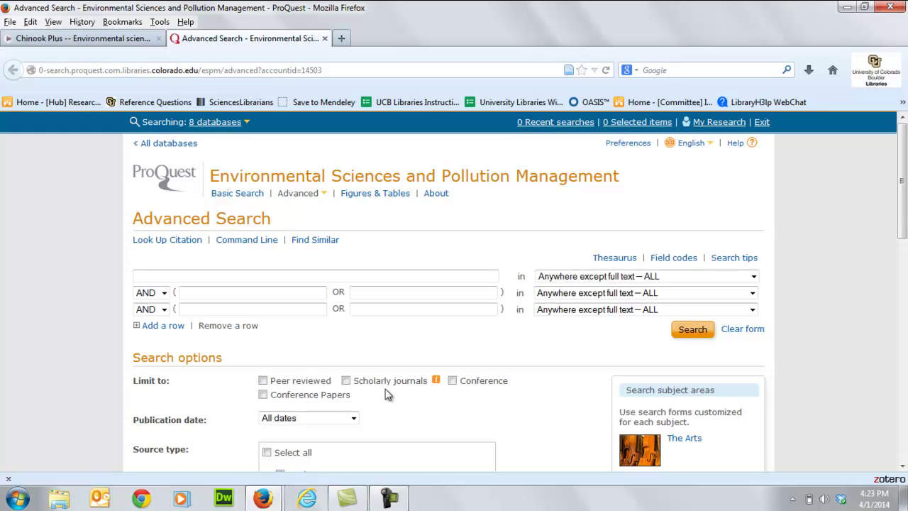
Run an advanced search for "beijing" AND "air pollution", each anywhere except full text
left_click(247, 277)
type("j")
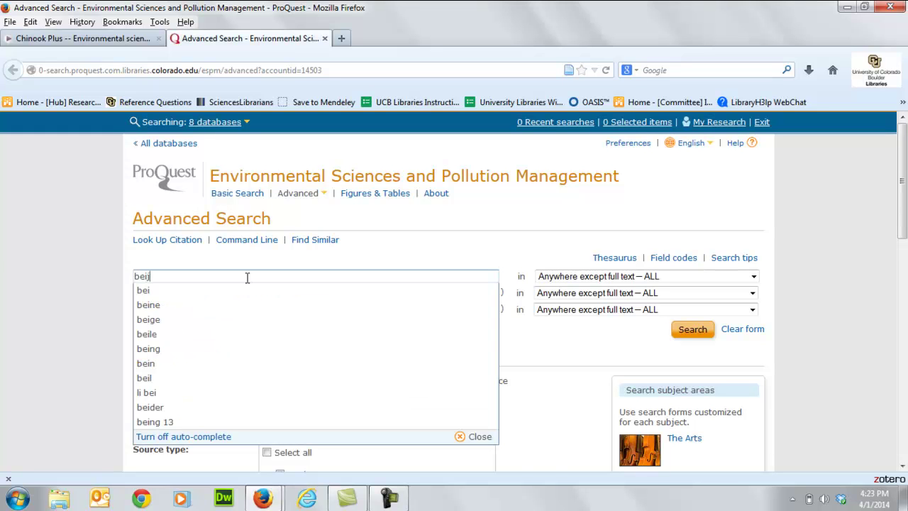
type("ing")
key("Tab")
key("Tab")
key("Tab")
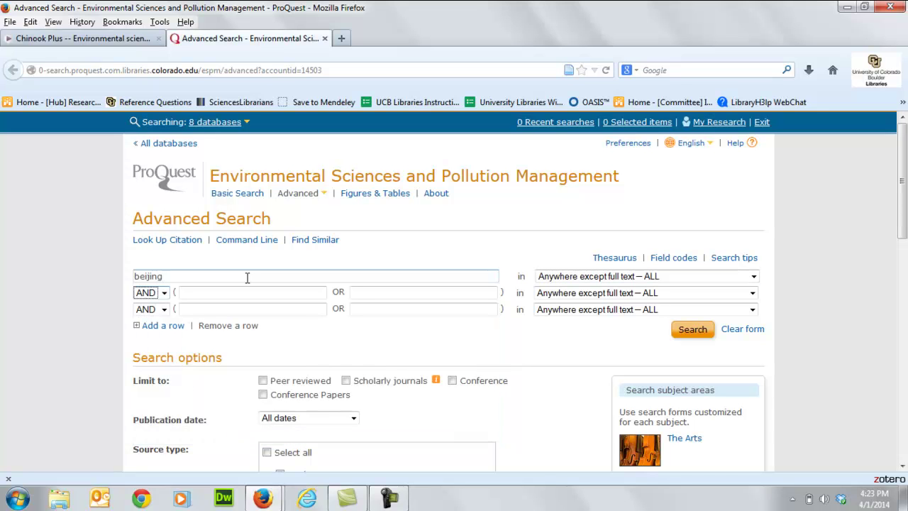
type("air pollution")
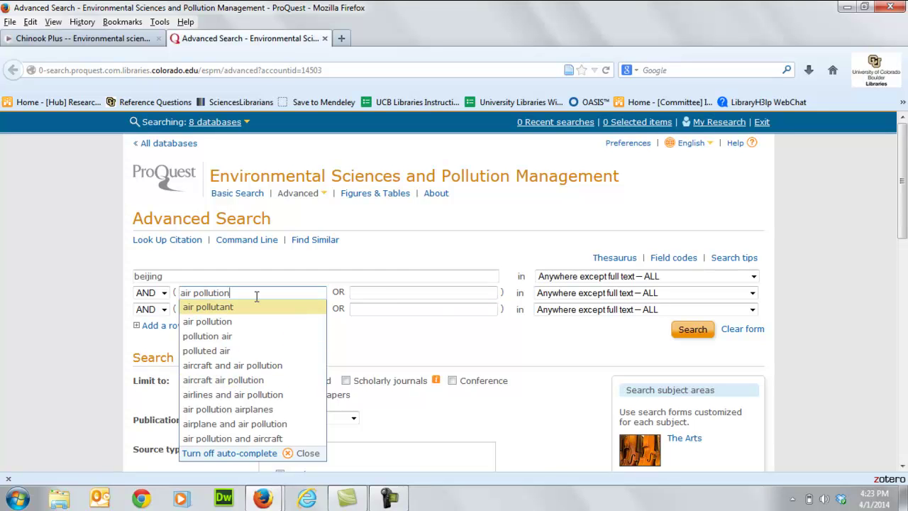
left_click(425, 292)
left_click(698, 334)
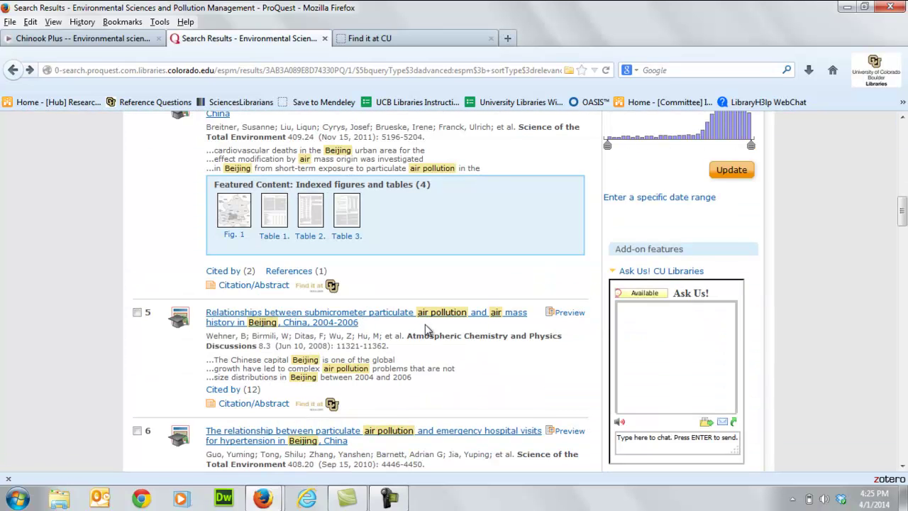
Narrow the search results to the subject "particulates"
mouse_move(904, 224)
left_mouse_down()
mouse_move(903, 205)
mouse_move(903, 218)
left_mouse_up()
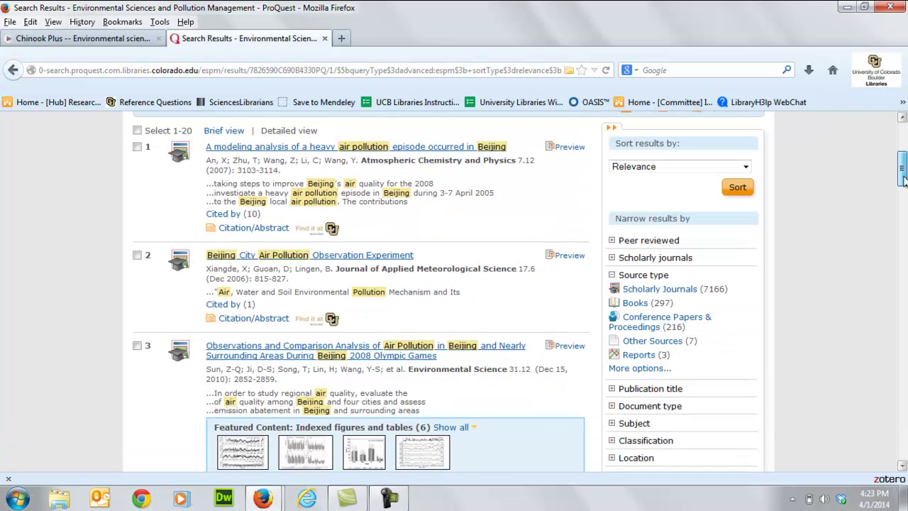
scroll(904, 176, "up", 2)
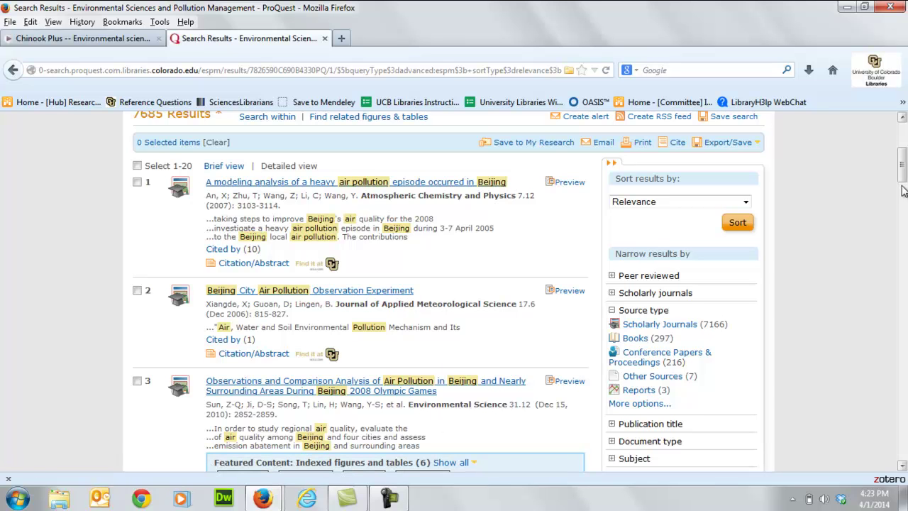
mouse_move(901, 180)
left_mouse_down()
mouse_move(902, 205)
mouse_move(902, 182)
left_mouse_up()
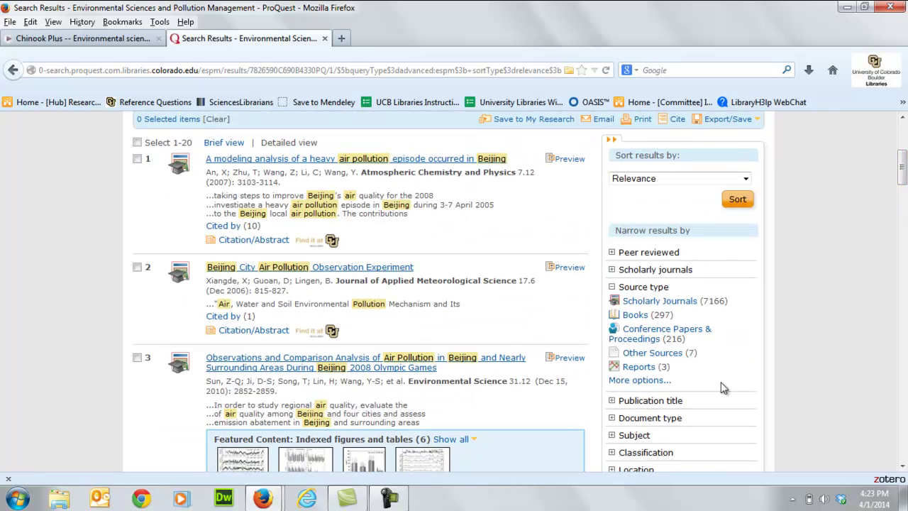
mouse_move(903, 181)
left_mouse_down()
mouse_move(903, 210)
mouse_move(902, 196)
left_mouse_up()
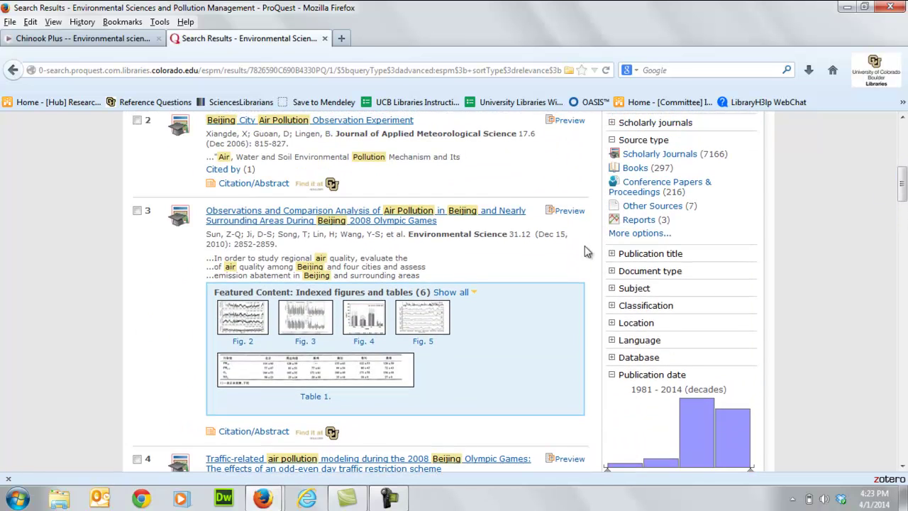
left_click(611, 288)
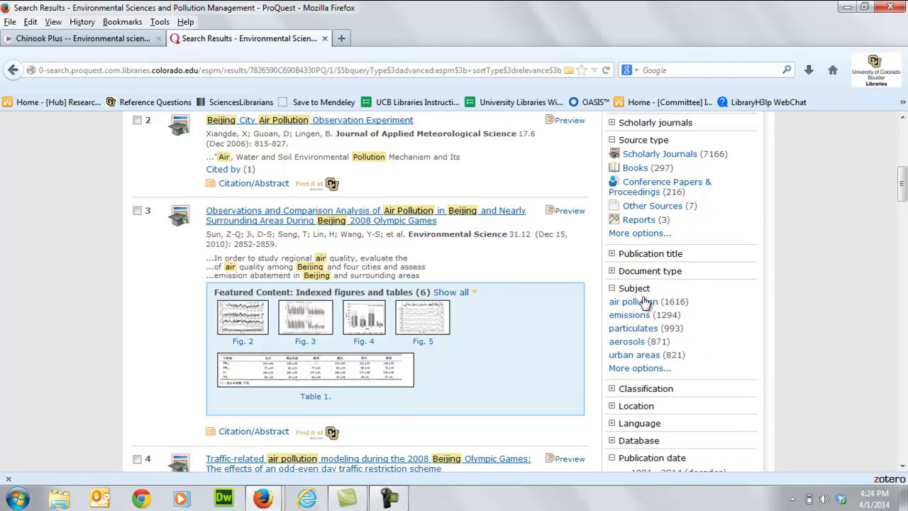
left_click(642, 336)
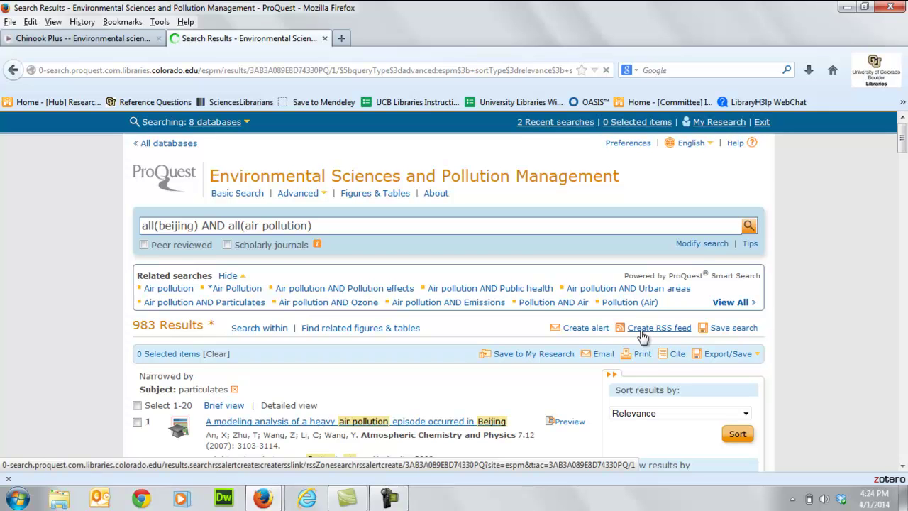
Open the article on air pollution in Beijing during the 2008 Olympic Games and look through its abstract
left_click_drag(901, 145, 900, 172)
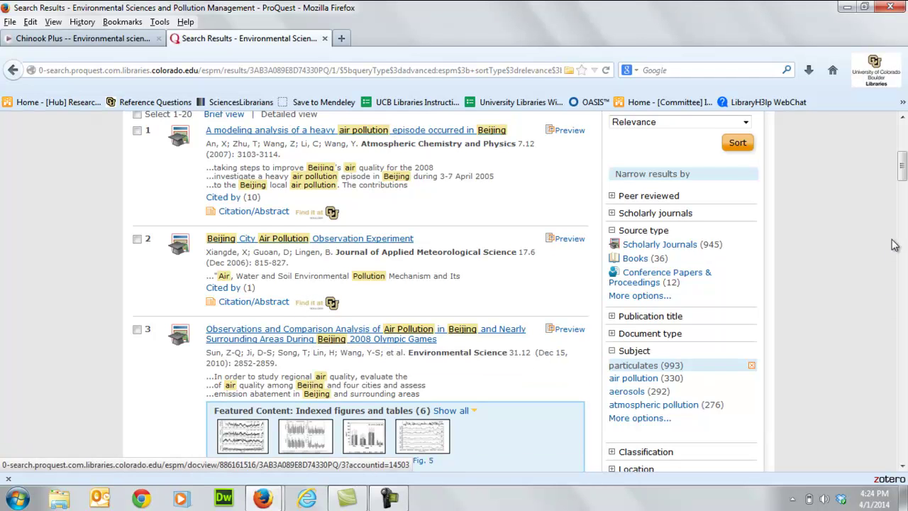
scroll(902, 188, "down", 4)
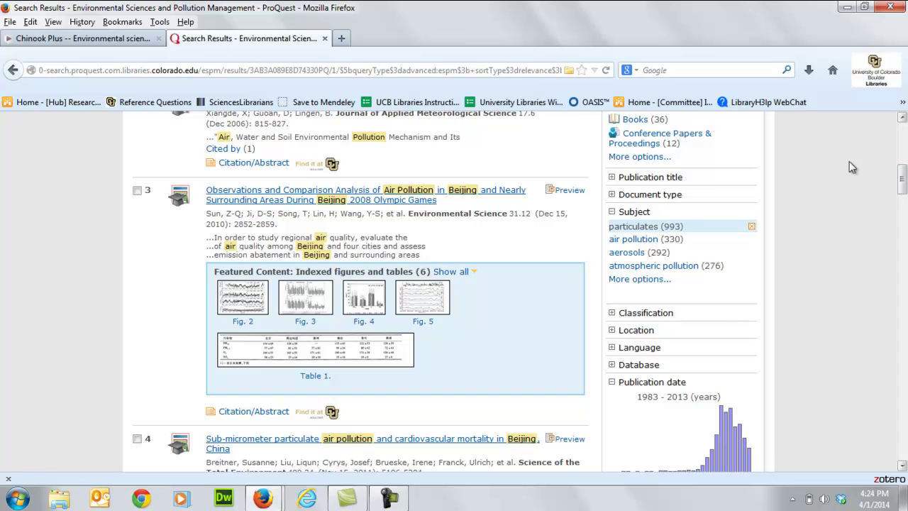
left_click(394, 204)
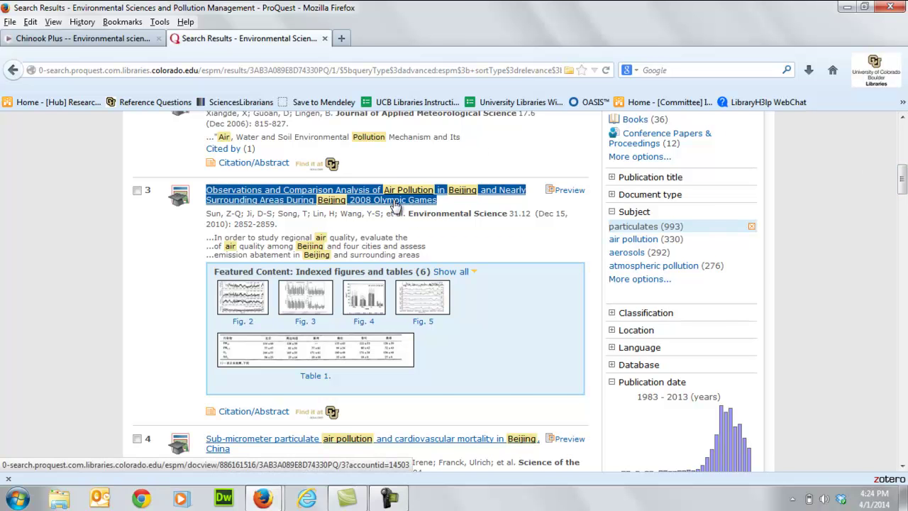
left_click_drag(903, 157, 902, 215)
scroll(902, 214, "up", 2)
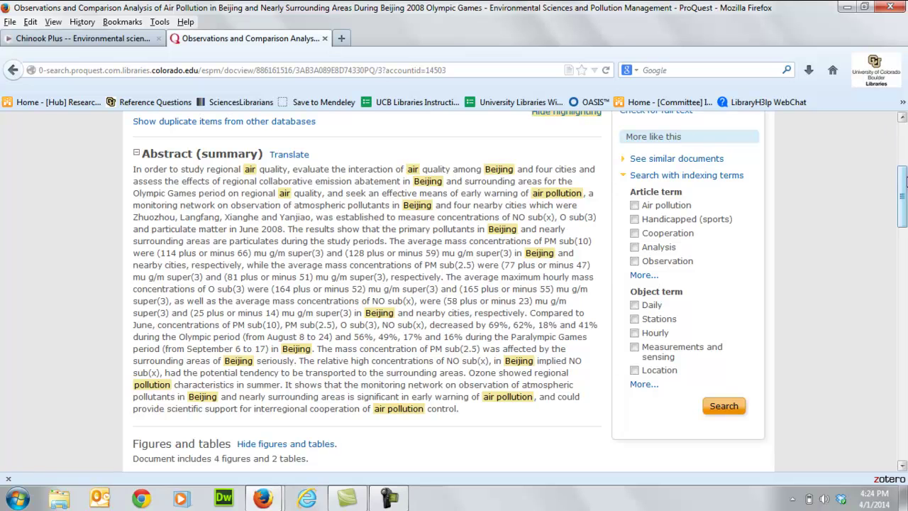
left_click_drag(903, 183, 903, 150)
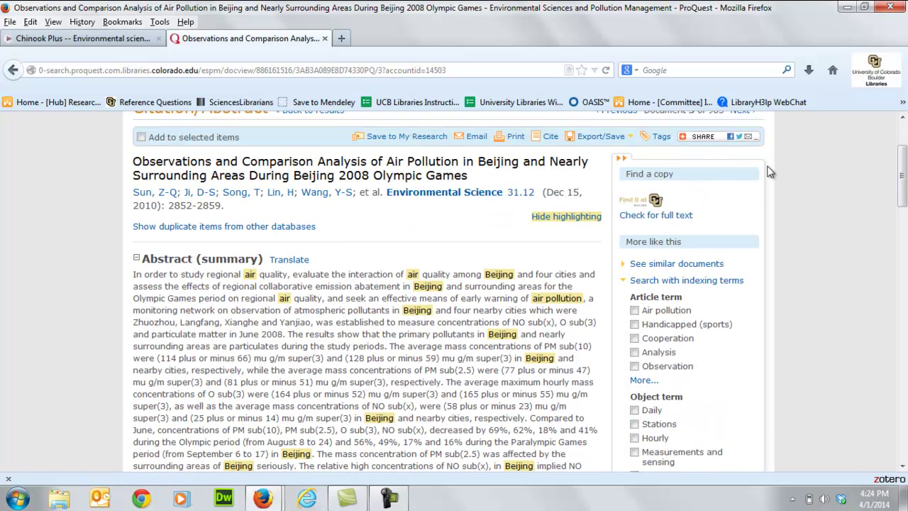
Check the article's full-text and copy request options in Find it at CU, and return to the search results
left_click(655, 201)
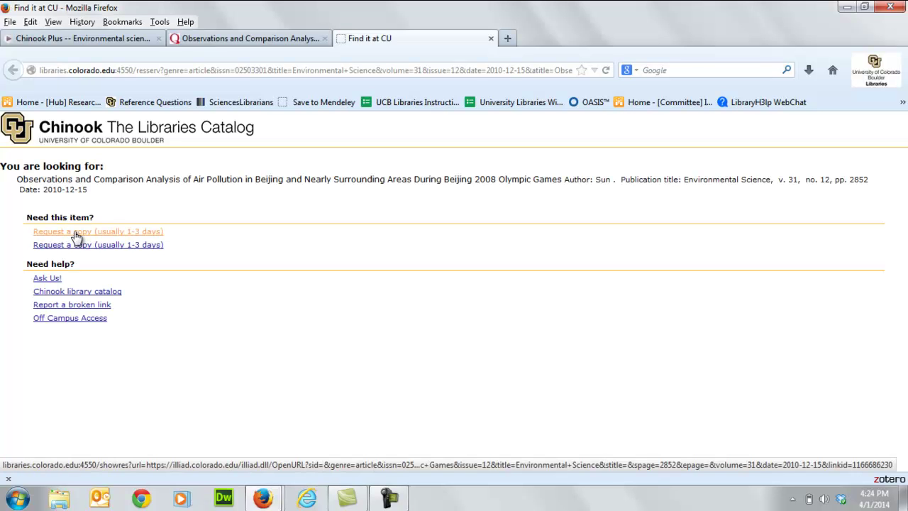
left_click(230, 39)
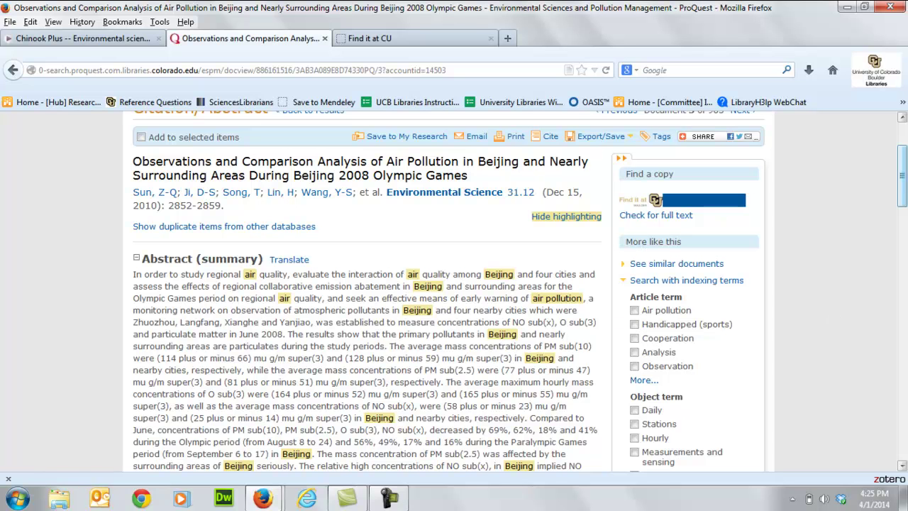
mouse_move(902, 205)
left_mouse_down()
mouse_move(903, 223)
mouse_move(903, 207)
left_mouse_up()
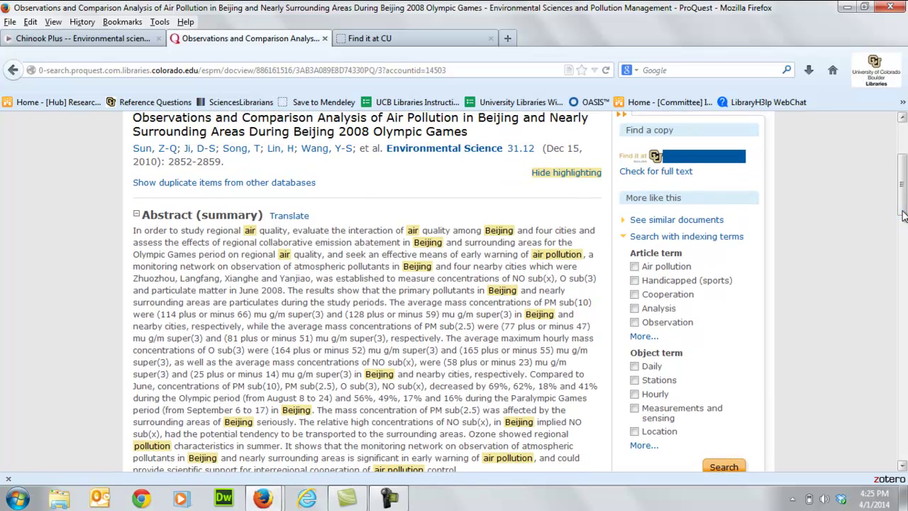
left_click(12, 71)
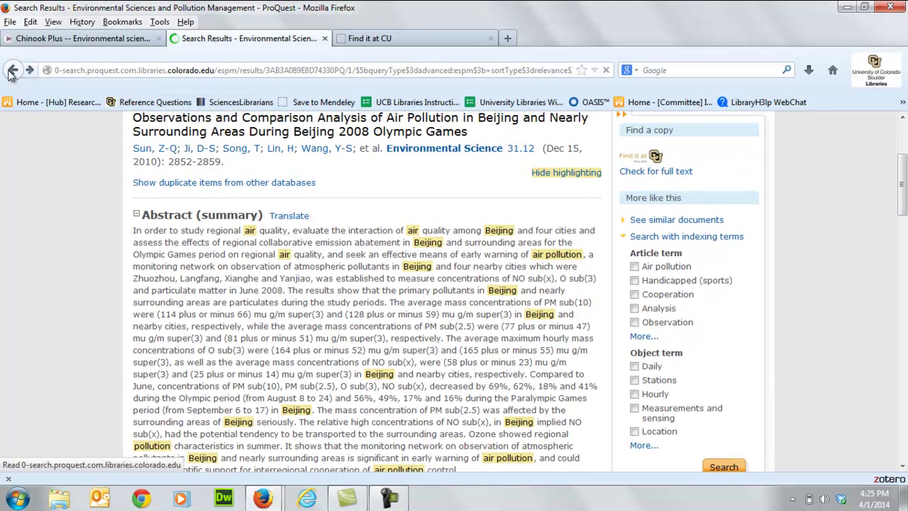
Limit the results' publication date range to start in 2005
left_click_drag(903, 205, 903, 189)
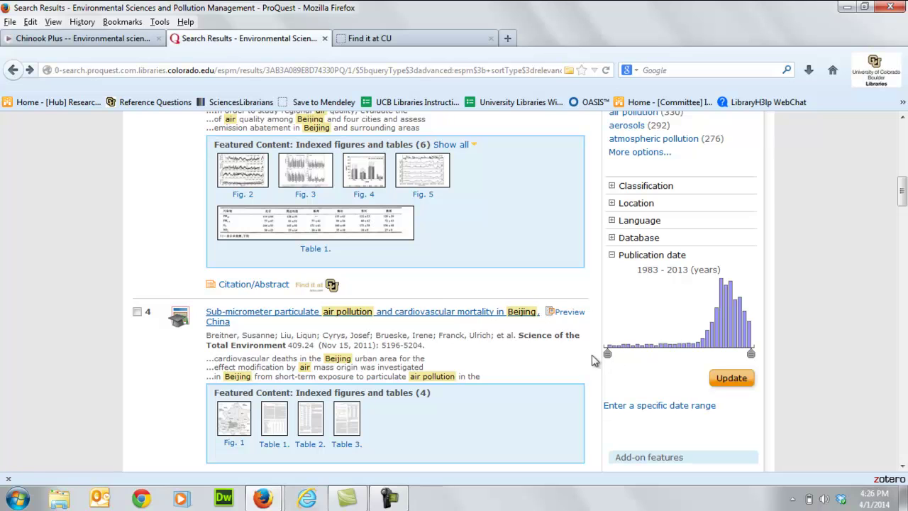
mouse_move(610, 363)
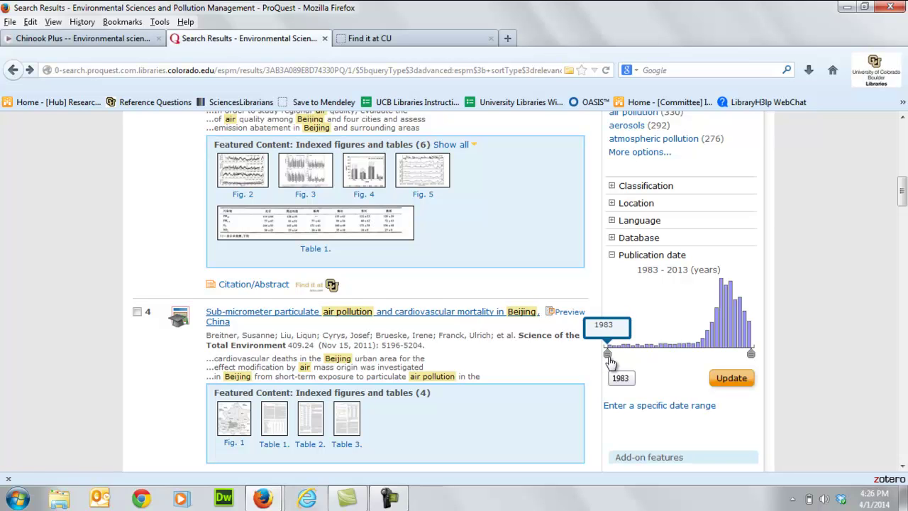
left_click_drag(608, 360, 711, 361)
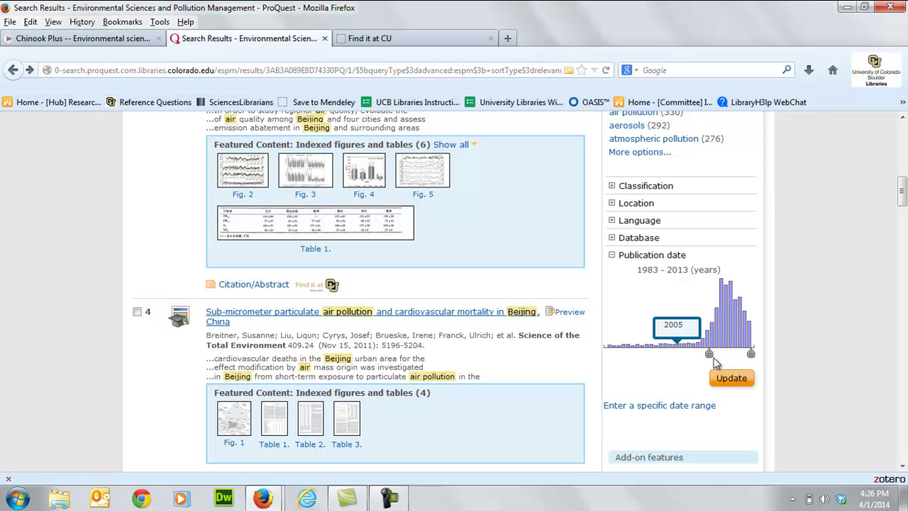
left_click(731, 378)
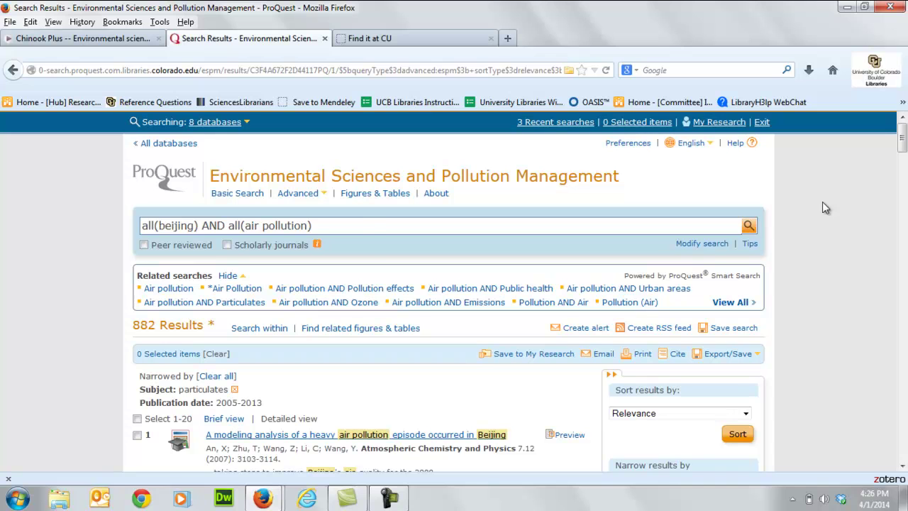
Replace the query with "air pollution reduction AND beijing" and run the new search
left_click(361, 227)
triple_click(418, 224)
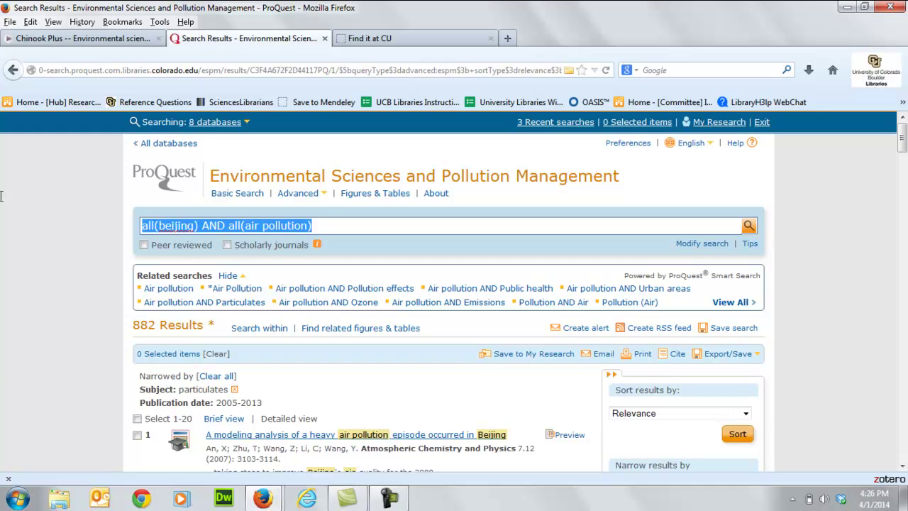
key("BackSpace")
type("air pollution reduction AND beijing")
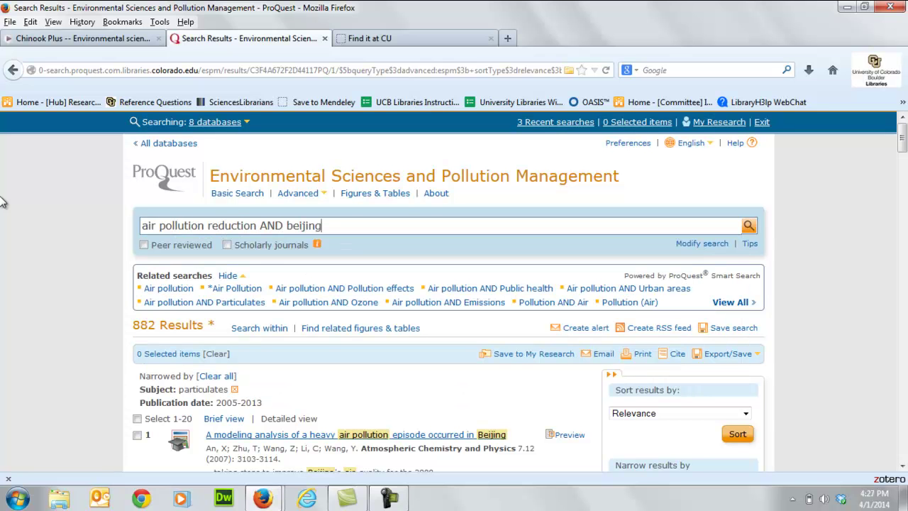
left_click_drag(326, 226, 288, 217)
left_click(431, 229)
left_click(206, 228)
left_click(750, 226)
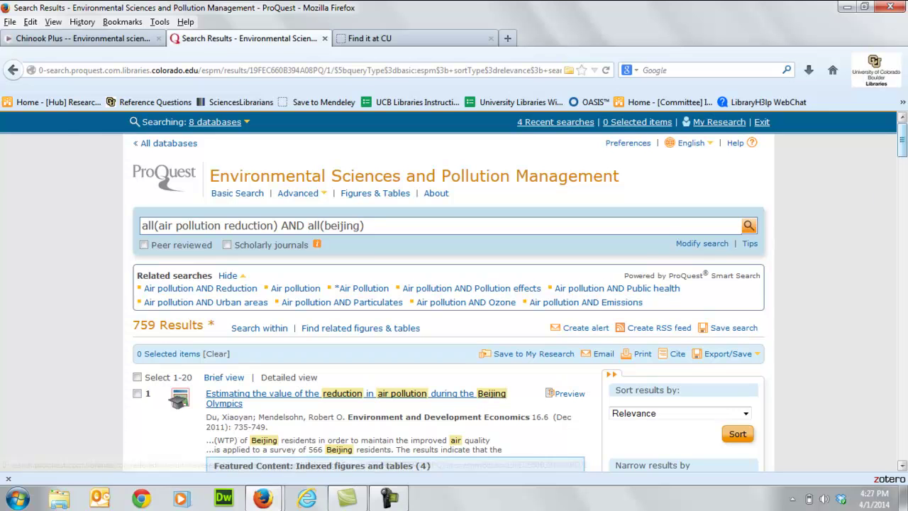
Look through the first results and narrowing options of the air pollution reduction search
left_click_drag(901, 152, 895, 170)
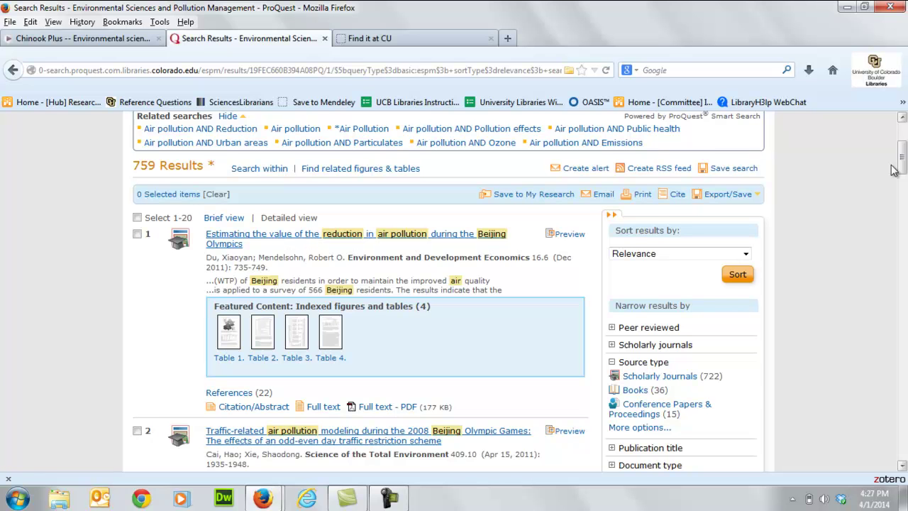
left_click_drag(903, 169, 903, 179)
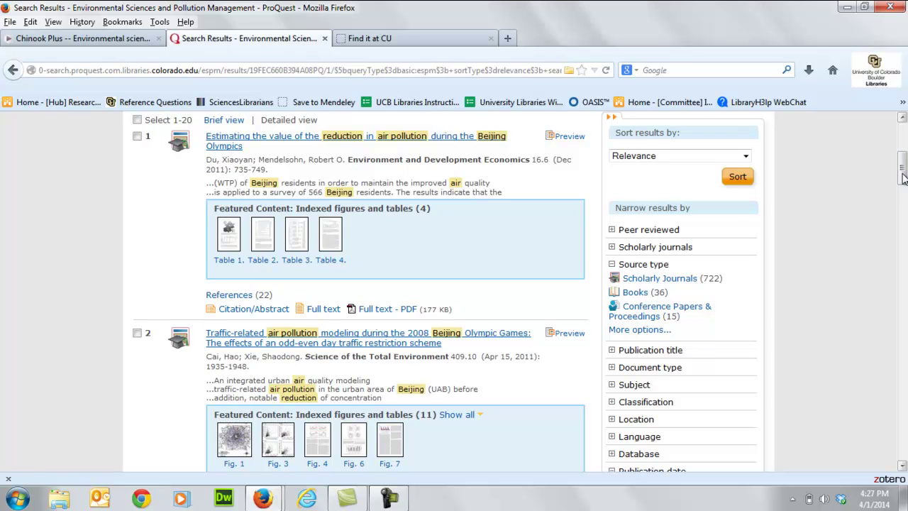
left_click_drag(903, 179, 903, 179)
left_click_drag(903, 178, 904, 153)
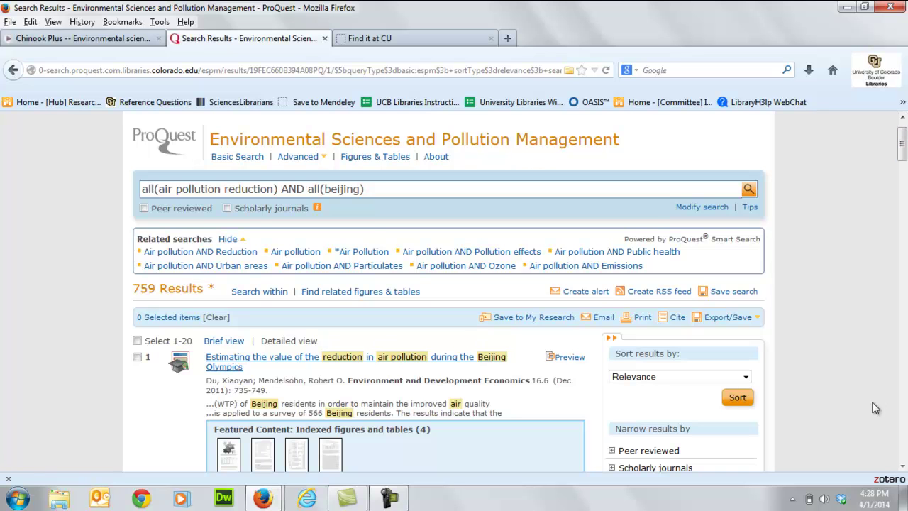
left_click(389, 498)
left_click(878, 436)
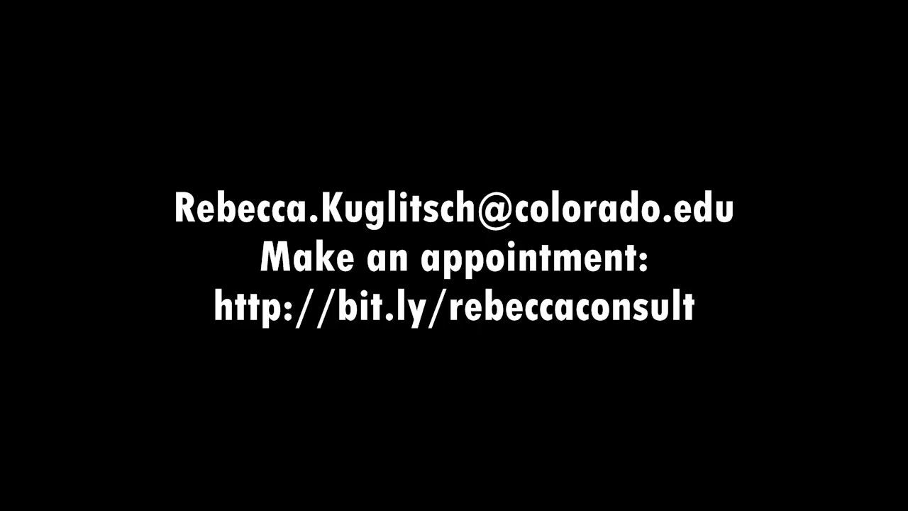